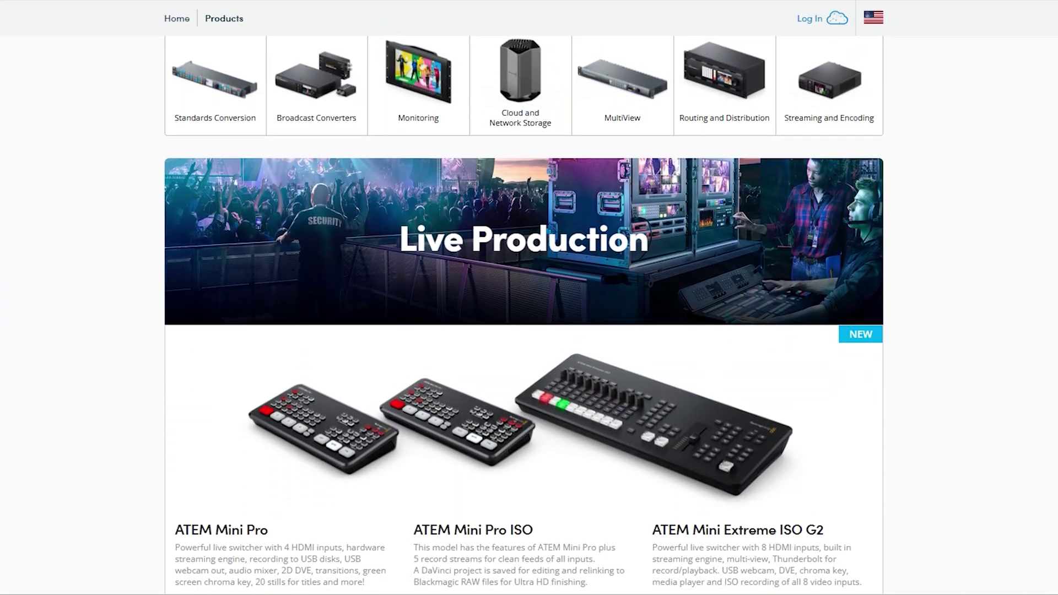
{"action": "scroll", "coordinate": [529, 297], "scroll_direction": "down", "scroll_amount": 3}
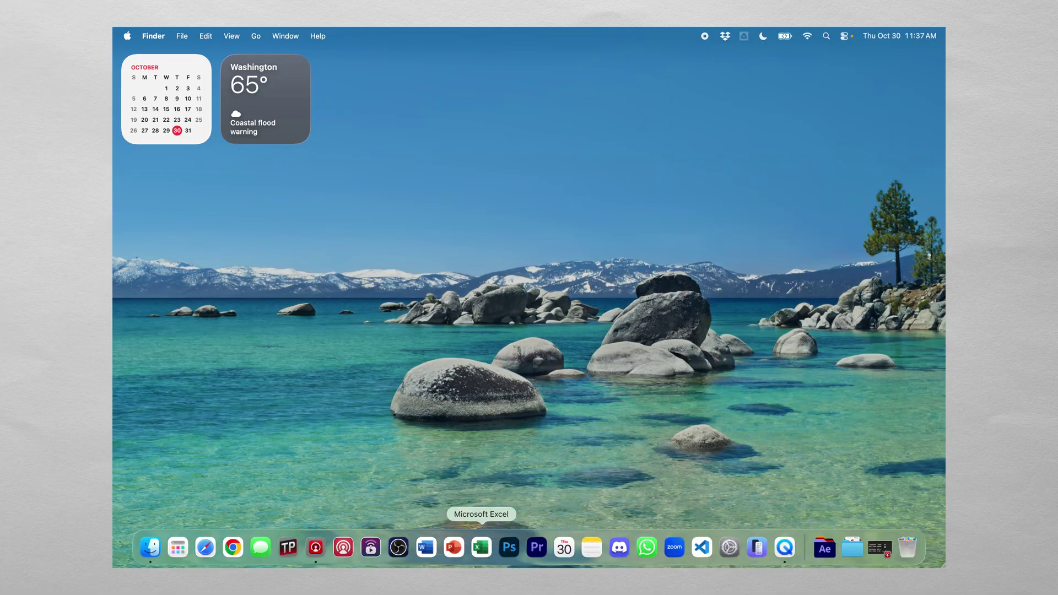
Launch ATEM Setup so it detects the Micro Panel, then bring ATEM Software Control forward.
{"action": "left_click", "coordinate": [349, 551]}
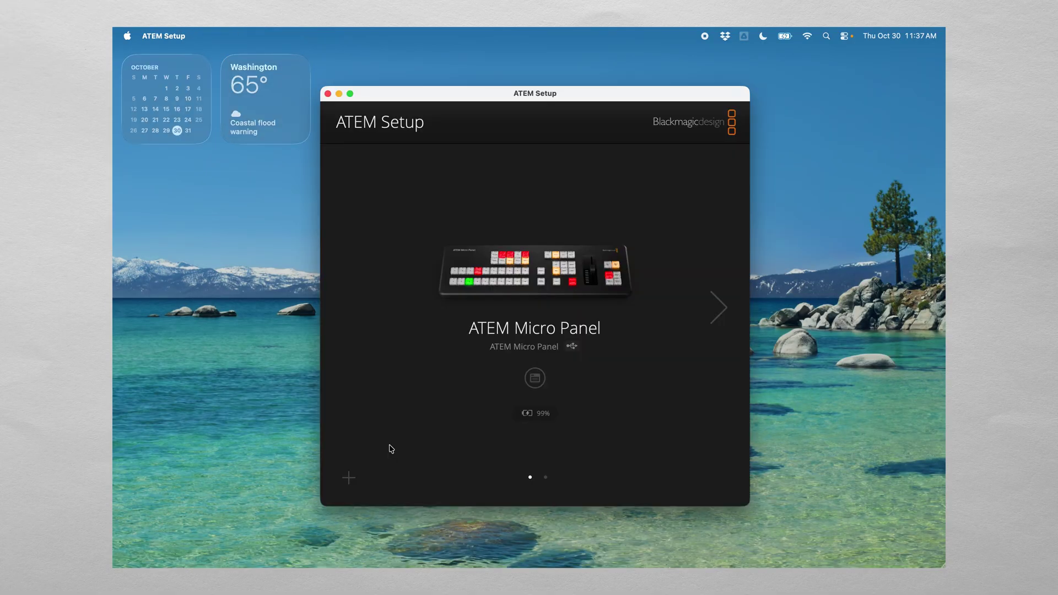
{"action": "mouse_move", "coordinate": [342, 566]}
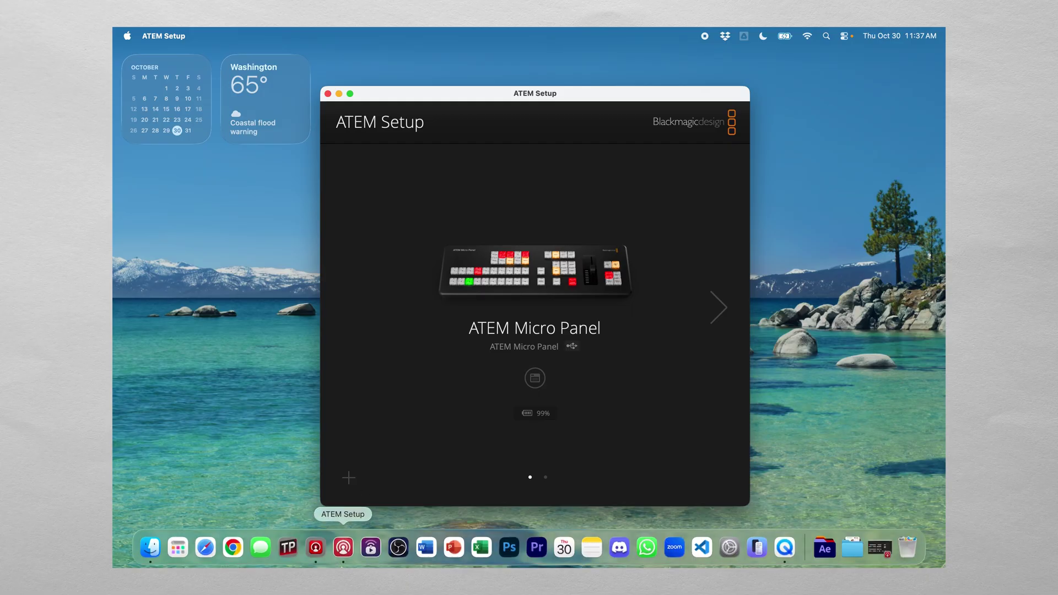
{"action": "left_click", "coordinate": [317, 551]}
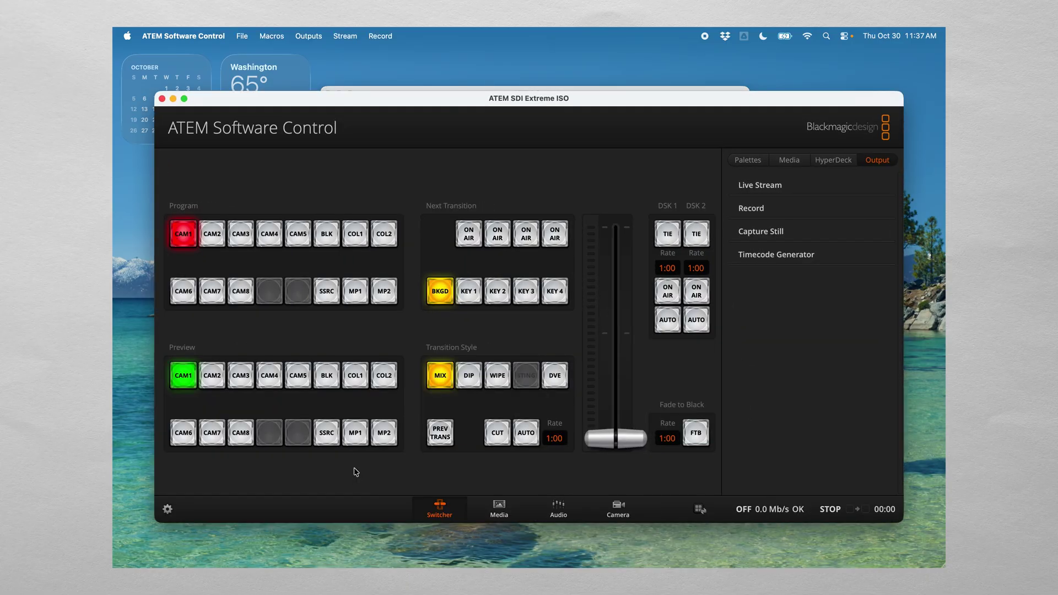
Minimize the ATEM Software Control switcher window.
{"action": "left_click", "coordinate": [173, 98]}
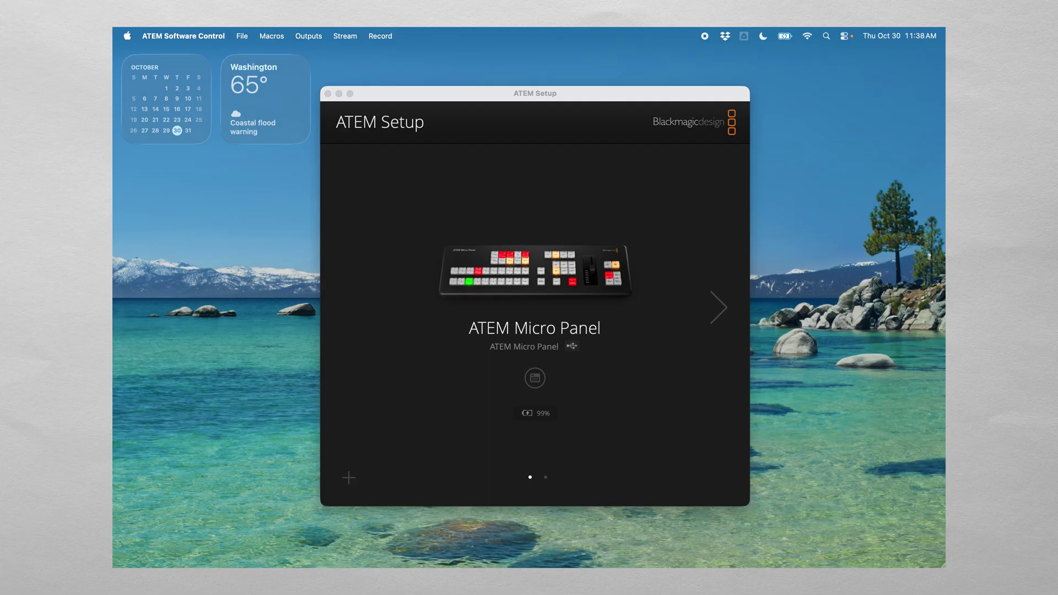
Google 'blackmagic design' in Safari and open the Blackmagic Design Support Center page.
{"action": "mouse_move", "coordinate": [270, 557]}
{"action": "left_click", "coordinate": [212, 557]}
{"action": "type", "text": "blackmagi"}
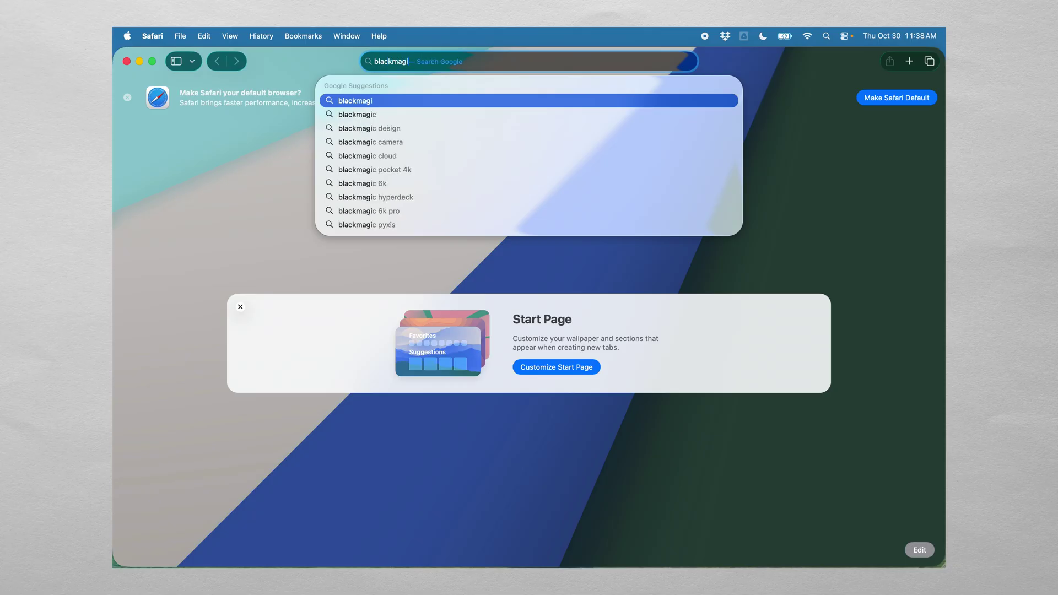
{"action": "key", "text": "Down"}
{"action": "key", "text": "Down"}
{"action": "key", "text": "Return"}
{"action": "left_click", "coordinate": [408, 63]}
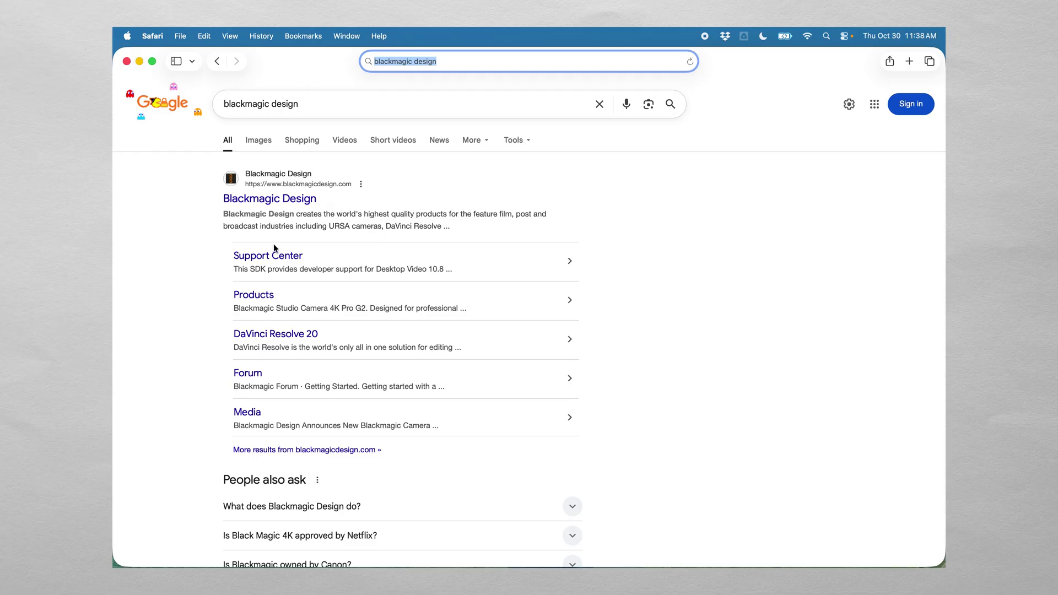
{"action": "scroll", "coordinate": [405, 237], "scroll_direction": "down", "scroll_amount": 3}
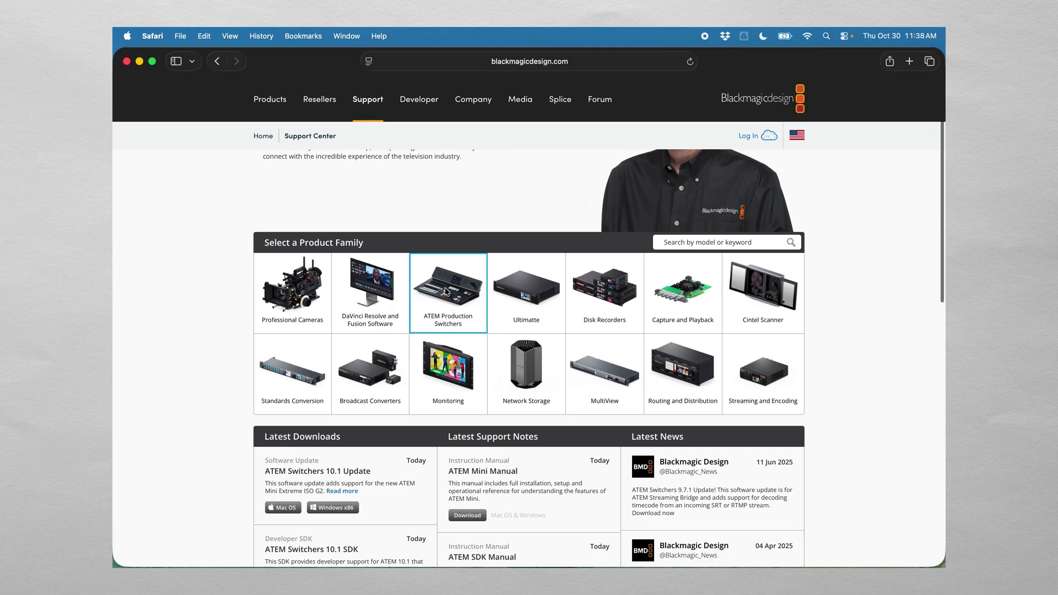
Launch System Settings and go to the Bluetooth pane listing nearby devices.
{"action": "scroll", "coordinate": [447, 292], "scroll_direction": "down", "scroll_amount": 4}
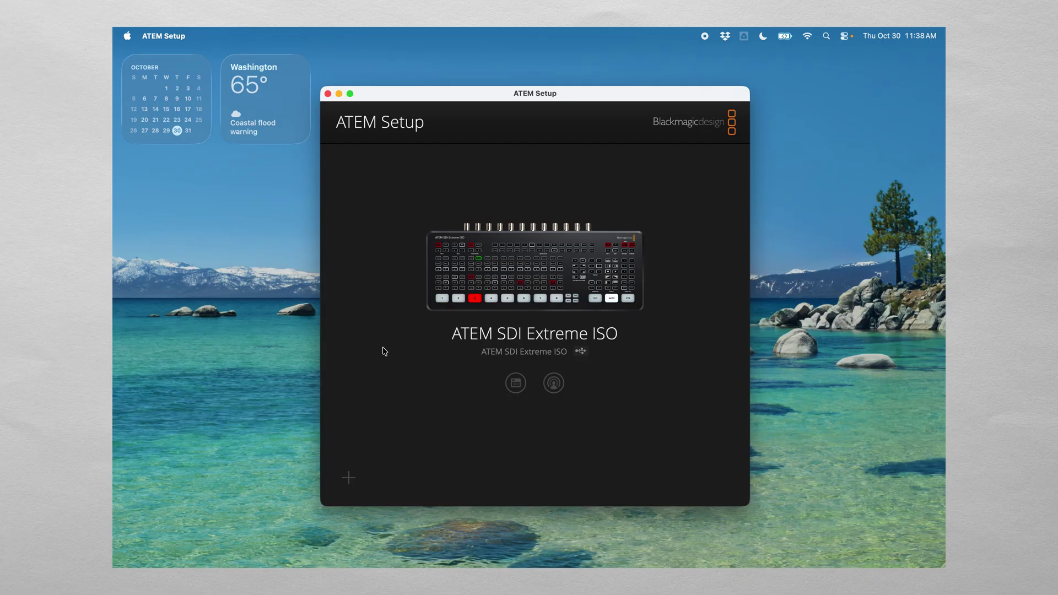
{"action": "mouse_move", "coordinate": [473, 557]}
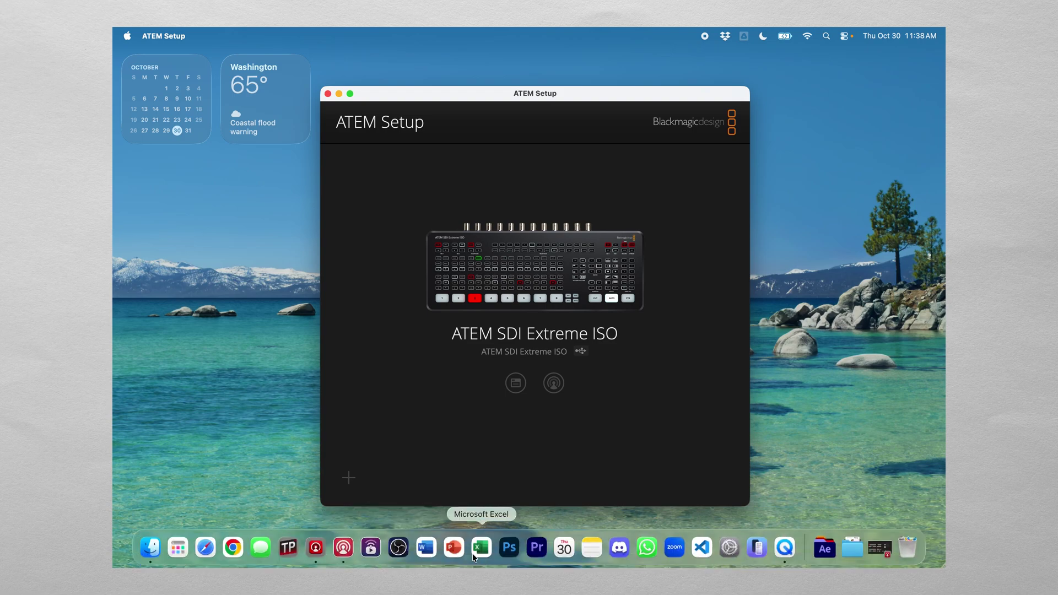
{"action": "left_click", "coordinate": [720, 550]}
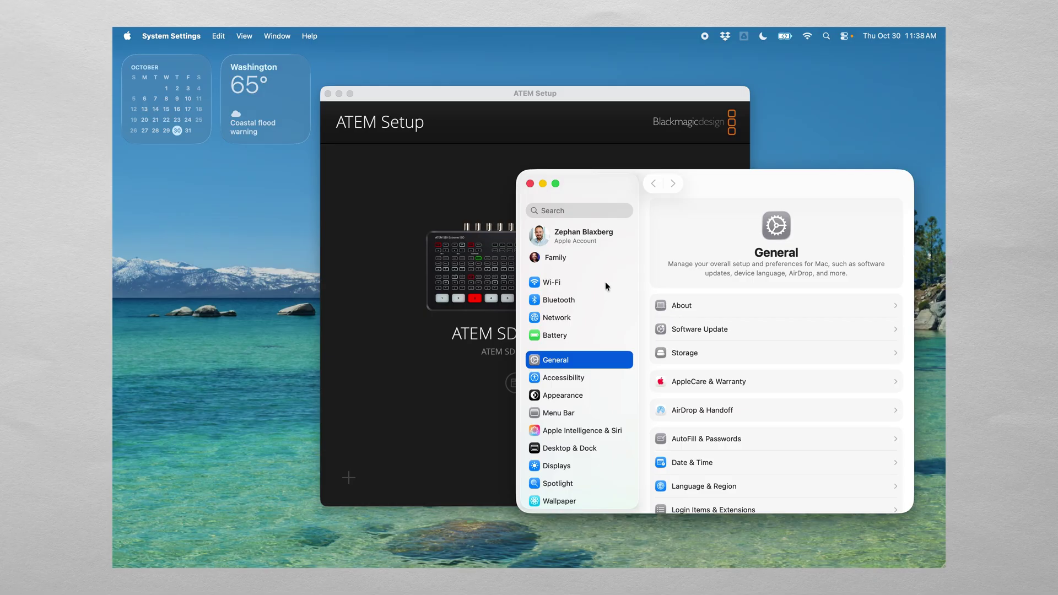
{"action": "mouse_move", "coordinate": [678, 307]}
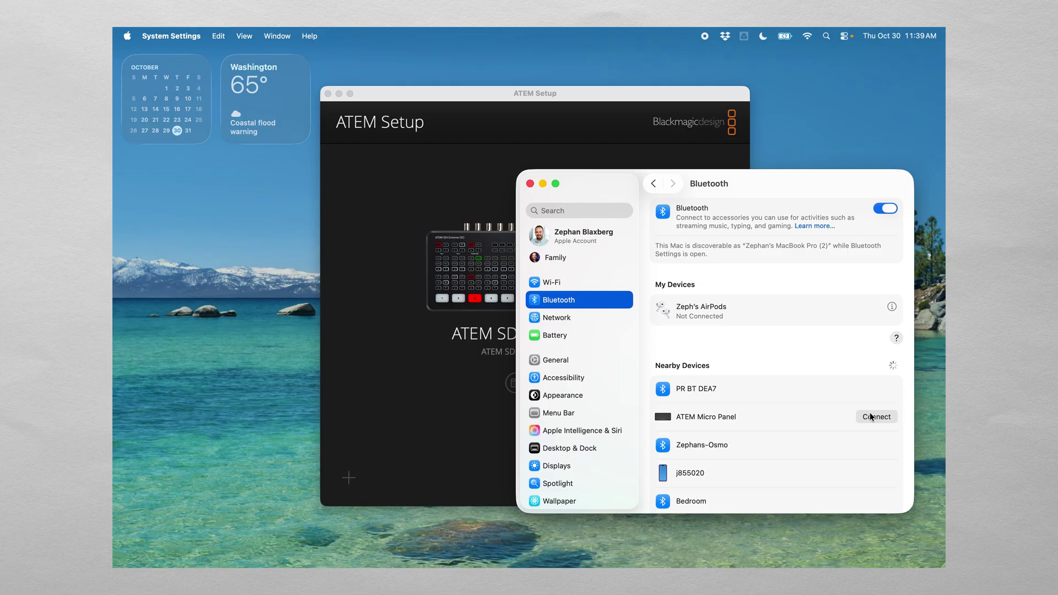
Connect the ATEM Micro Panel from Nearby Devices over Bluetooth.
{"action": "left_click", "coordinate": [871, 418]}
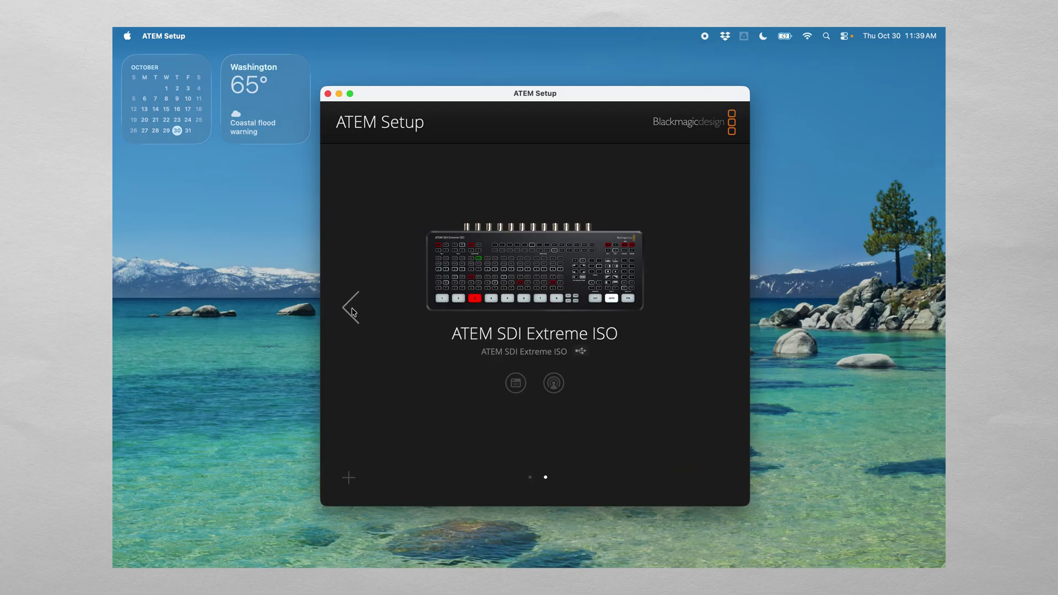
Switch the ATEM Setup carousel to the ATEM Micro Panel and open its settings.
{"action": "left_click", "coordinate": [351, 307]}
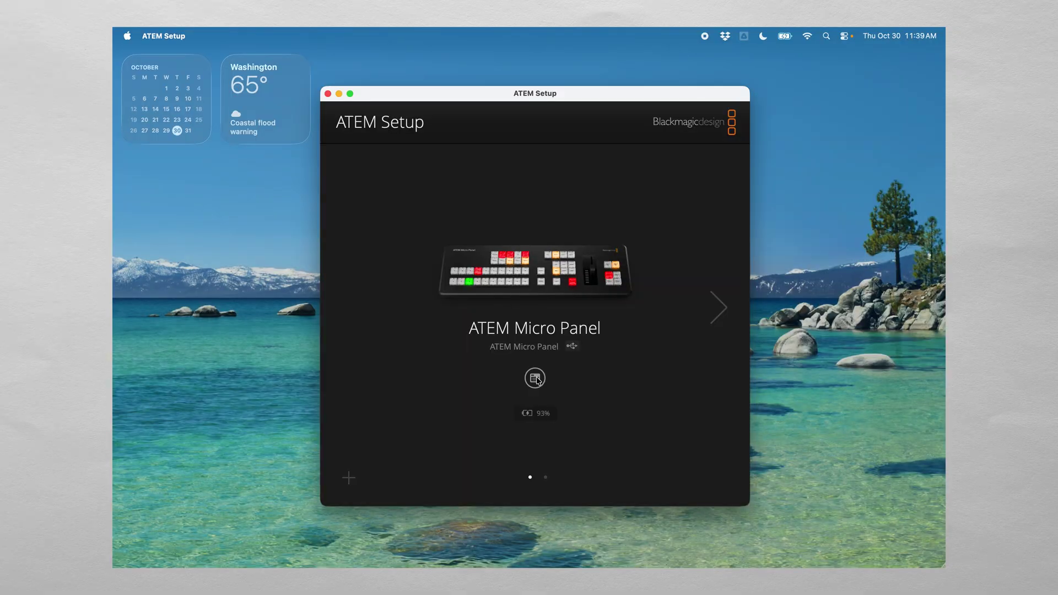
{"action": "left_click", "coordinate": [535, 379]}
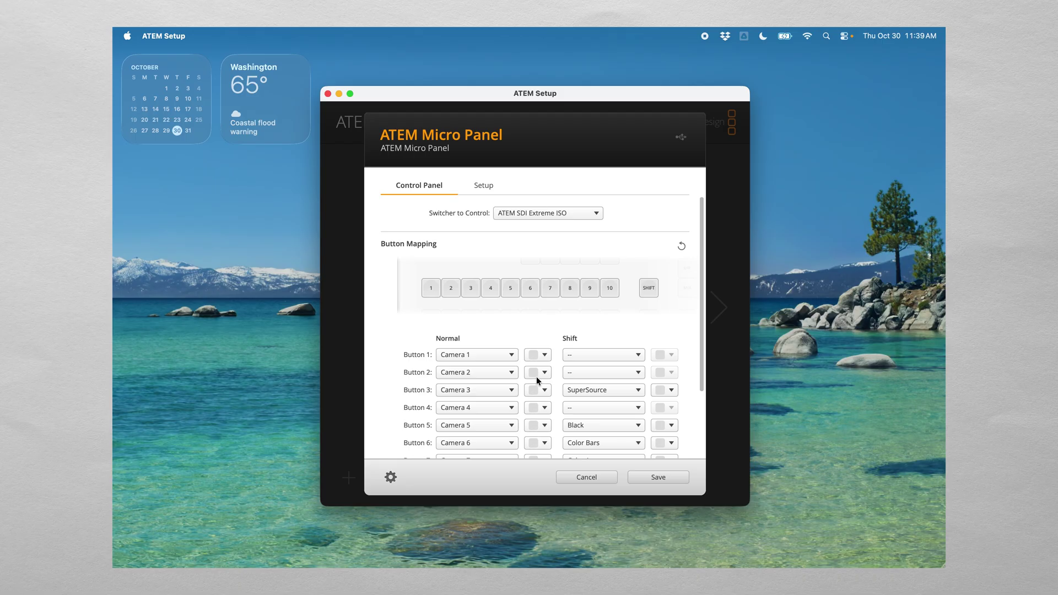
Check the Switcher to Control list and keep ATEM SDI Extreme ISO selected.
{"action": "left_click", "coordinate": [525, 214]}
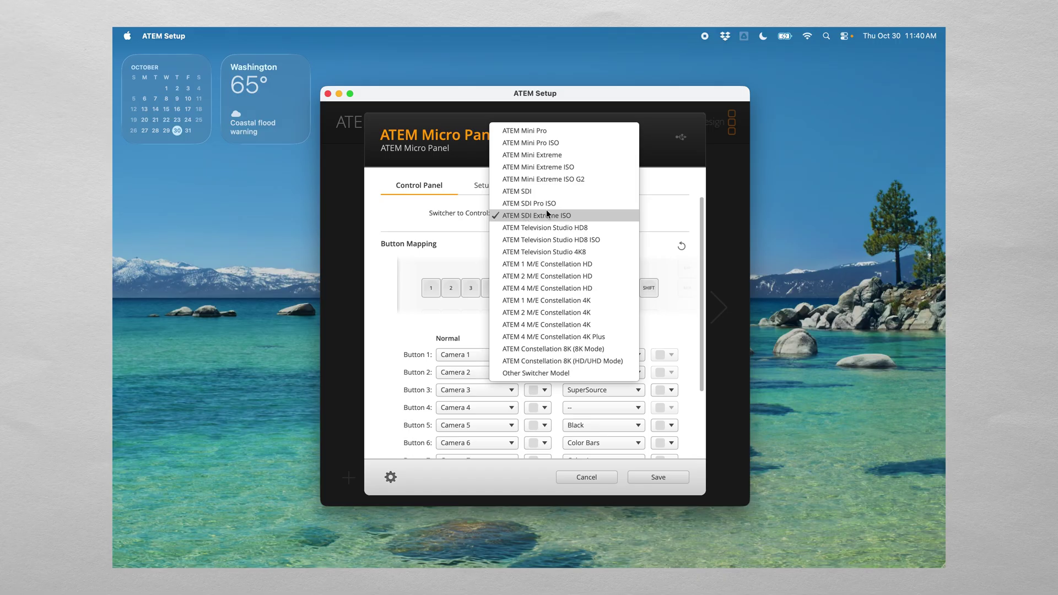
{"action": "left_click", "coordinate": [574, 215]}
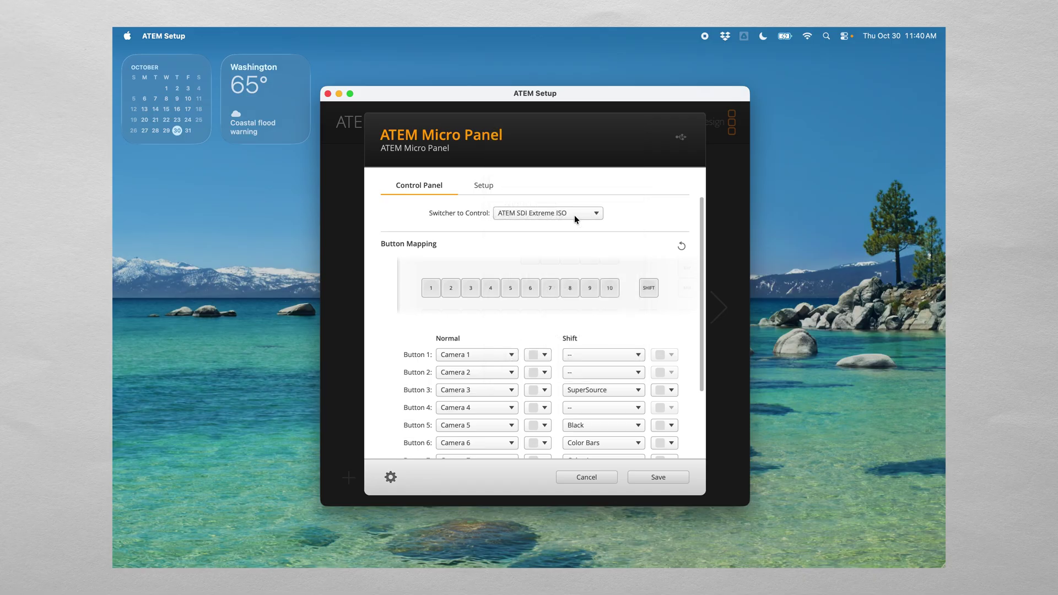
Scroll the Button Mapping list down to Button 10 and open its Normal source dropdown.
{"action": "scroll", "coordinate": [531, 220], "scroll_direction": "down", "scroll_amount": 1}
{"action": "scroll", "coordinate": [533, 221], "scroll_direction": "down", "scroll_amount": 3}
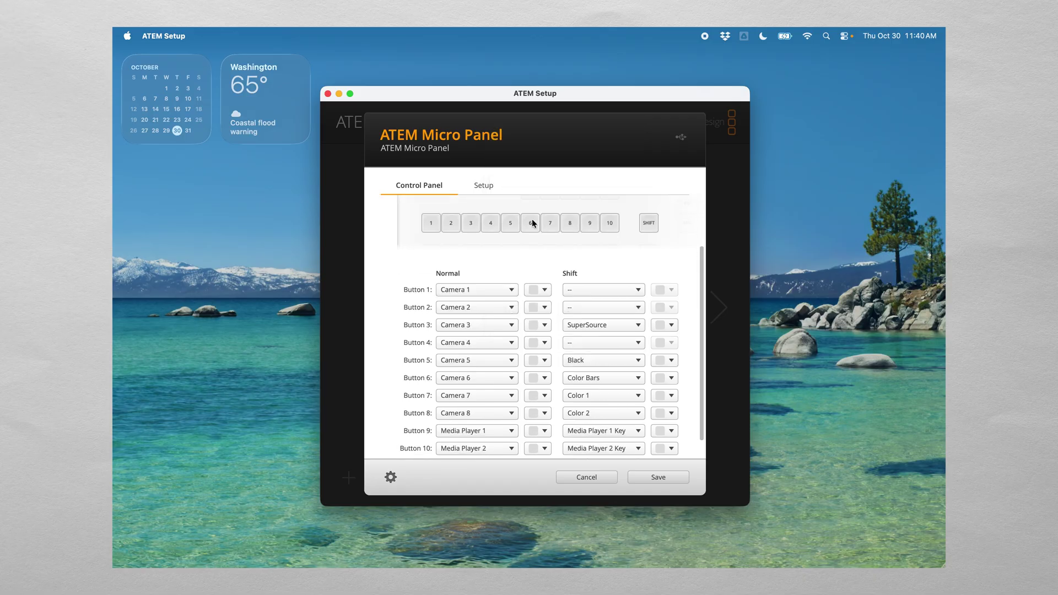
{"action": "scroll", "coordinate": [533, 223], "scroll_direction": "down", "scroll_amount": 1}
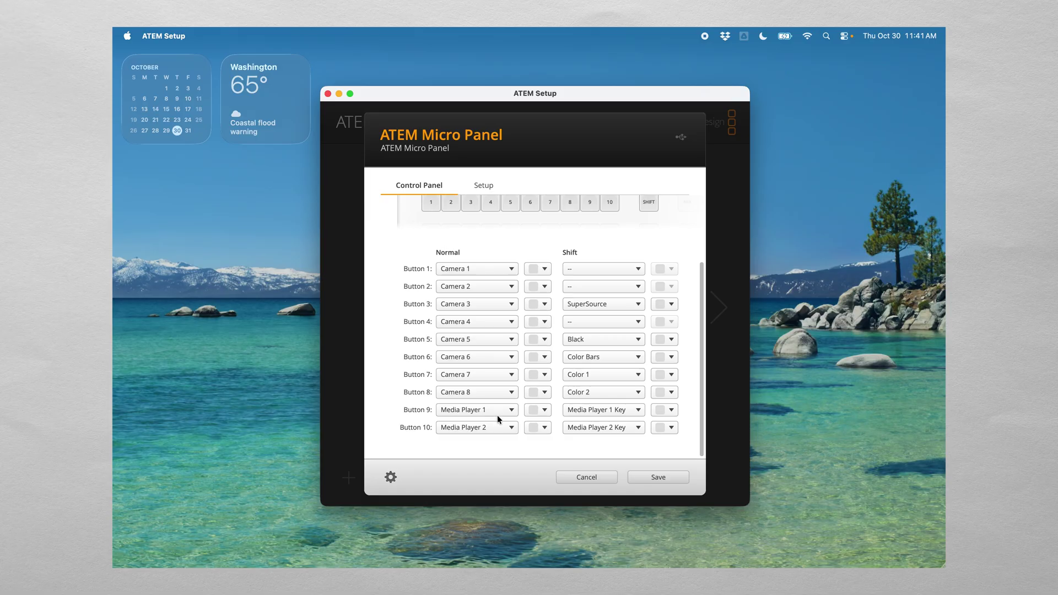
{"action": "left_click", "coordinate": [504, 429]}
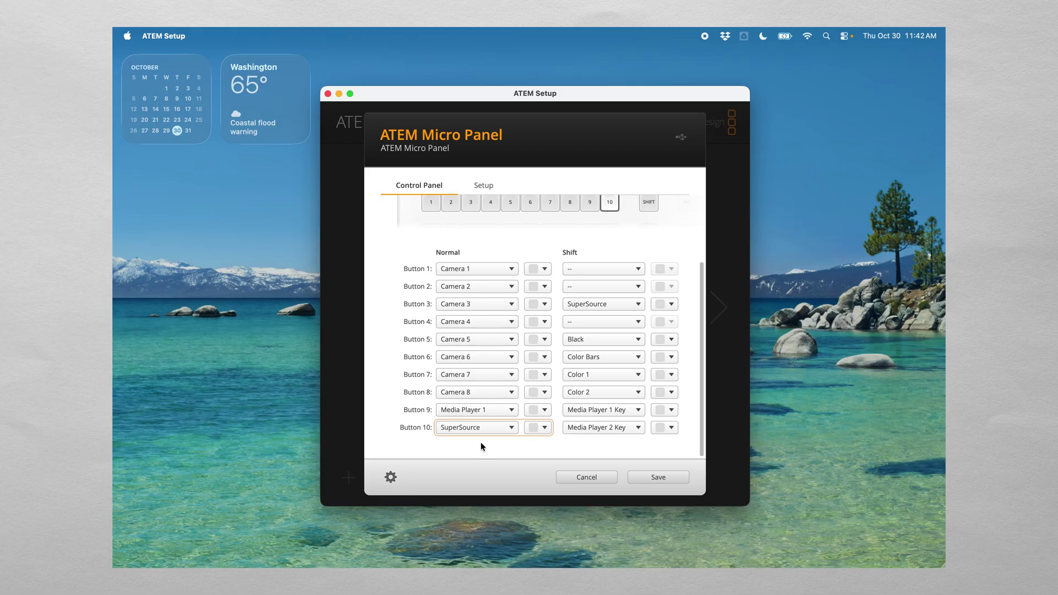
Confirm SuperSource as Button 10's normal function and save the Micro Panel mapping.
{"action": "left_click", "coordinate": [478, 430]}
{"action": "left_click", "coordinate": [477, 430]}
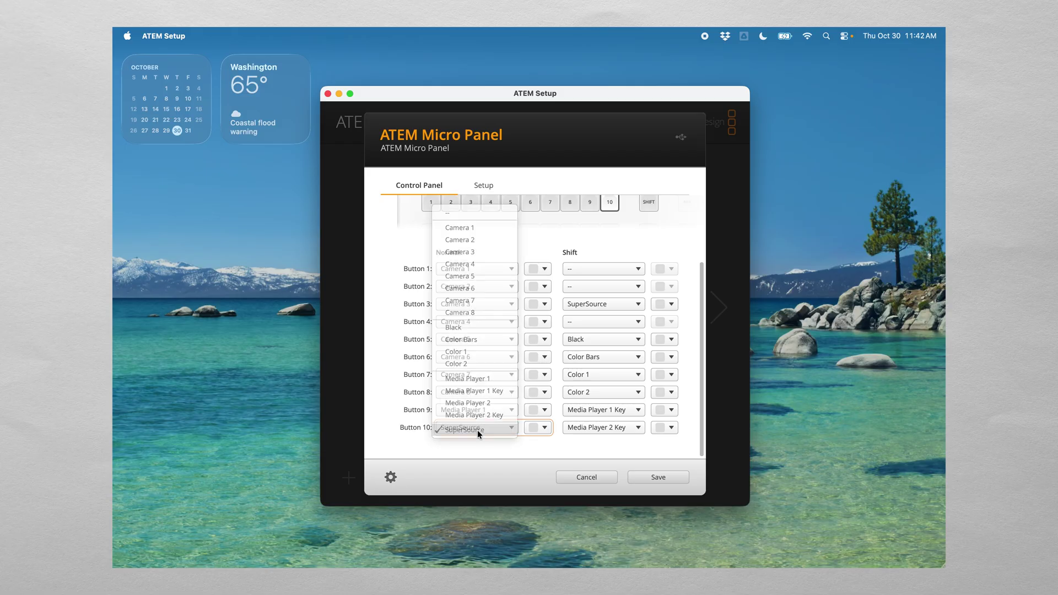
{"action": "left_click", "coordinate": [655, 477]}
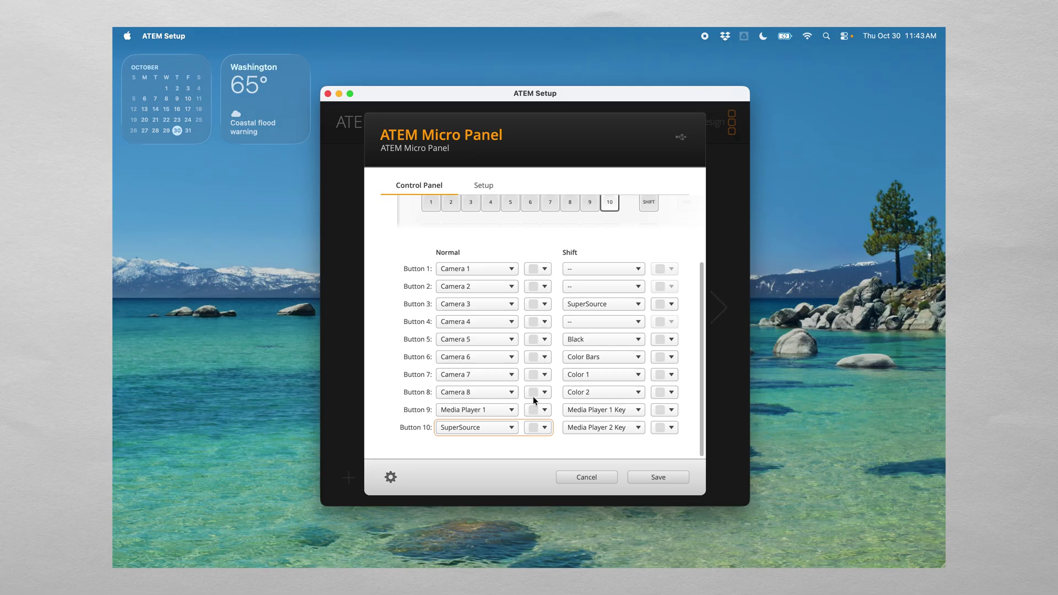
Map Button 10 back to Media Player 2, check Button 1's Shift sources, and view panel Setup.
{"action": "left_click", "coordinate": [484, 430]}
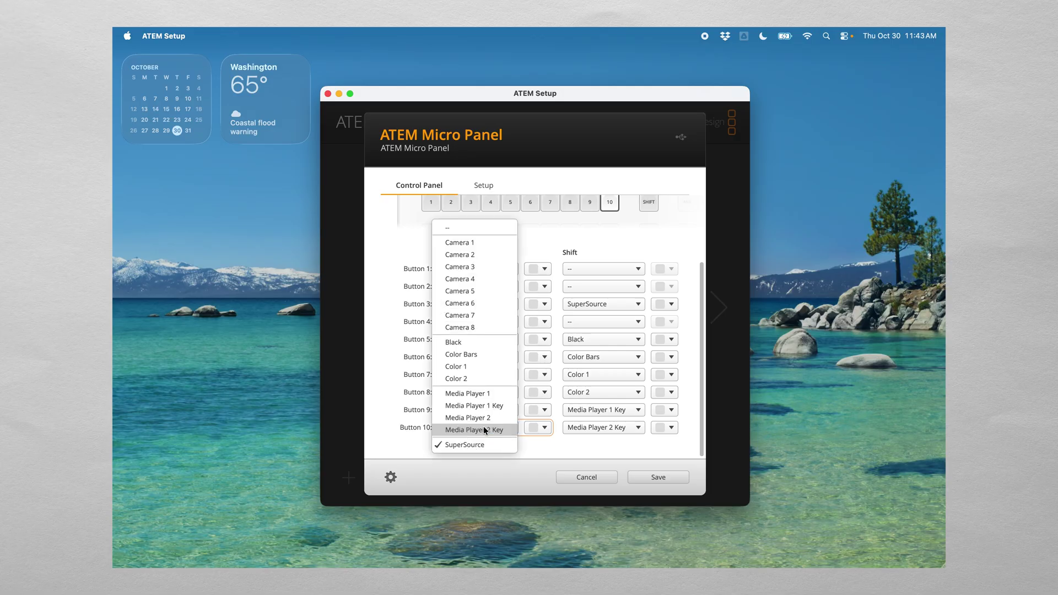
{"action": "left_click", "coordinate": [490, 417]}
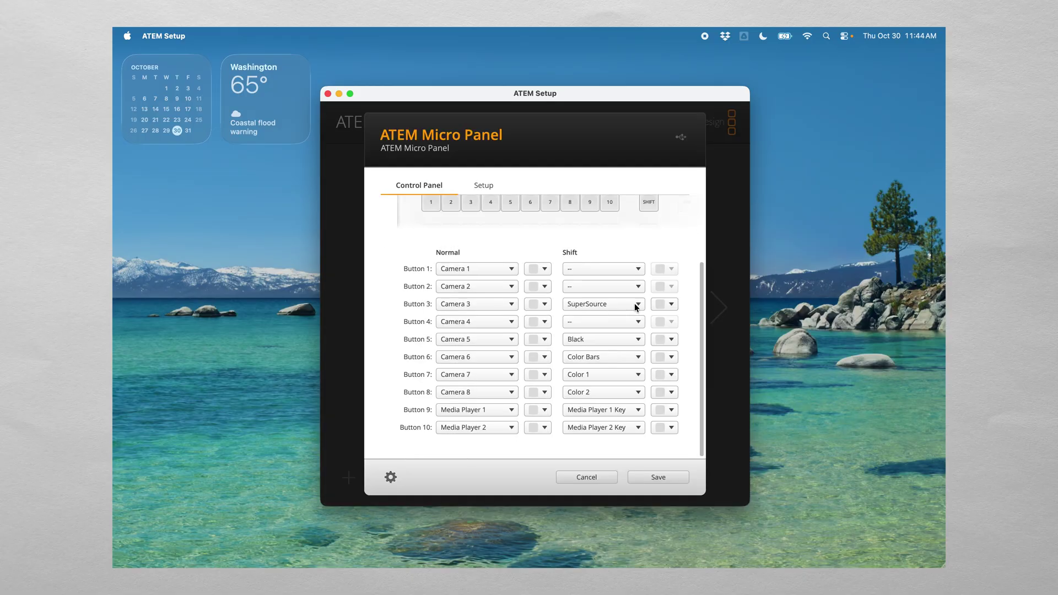
{"action": "left_click", "coordinate": [621, 269]}
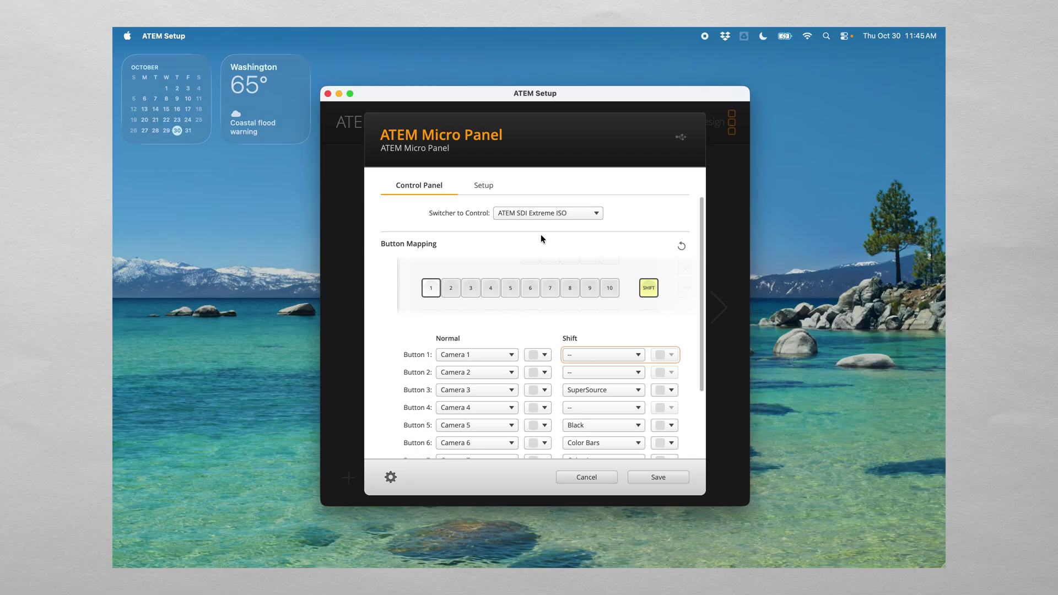
{"action": "left_click", "coordinate": [487, 187]}
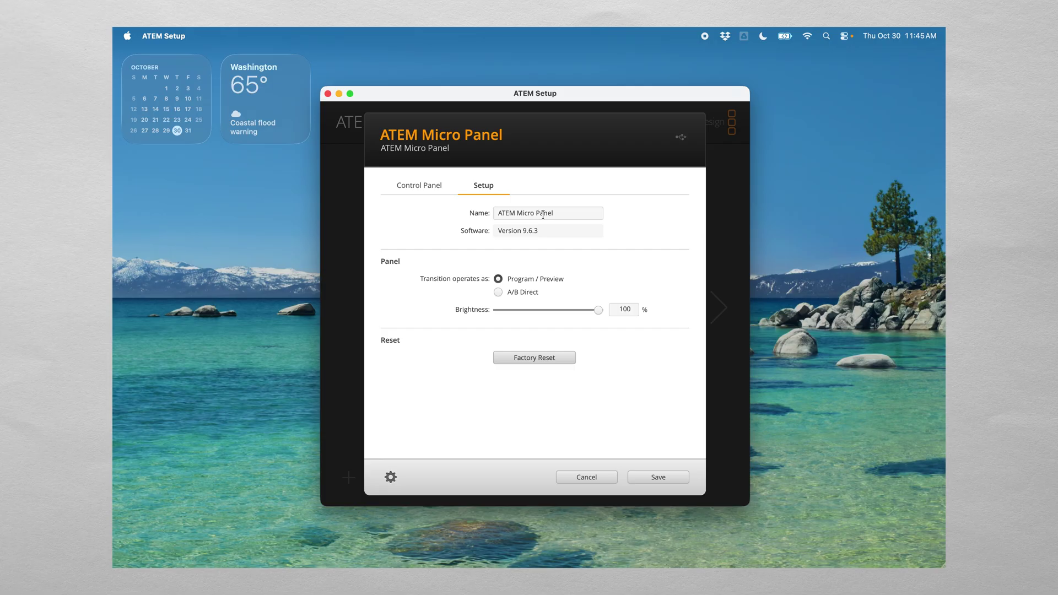
Change the panel's transition mode from Program / Preview to A/B Direct and save it.
{"action": "left_click", "coordinate": [498, 292]}
{"action": "left_click", "coordinate": [638, 475]}
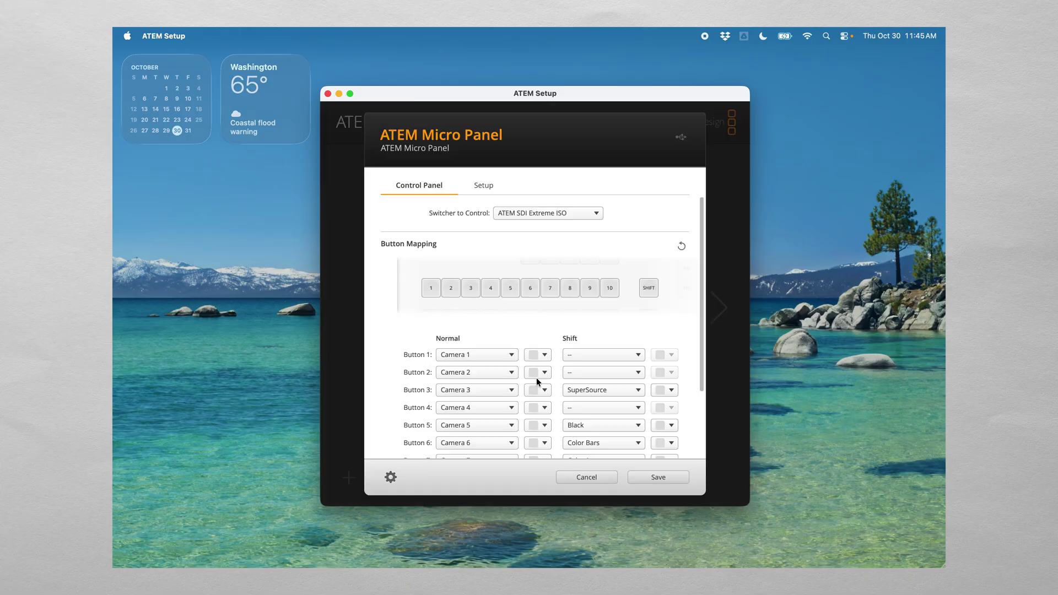
Test the Micro Panel's Brightness slider at low levels, then save the panel settings.
{"action": "left_click", "coordinate": [479, 185]}
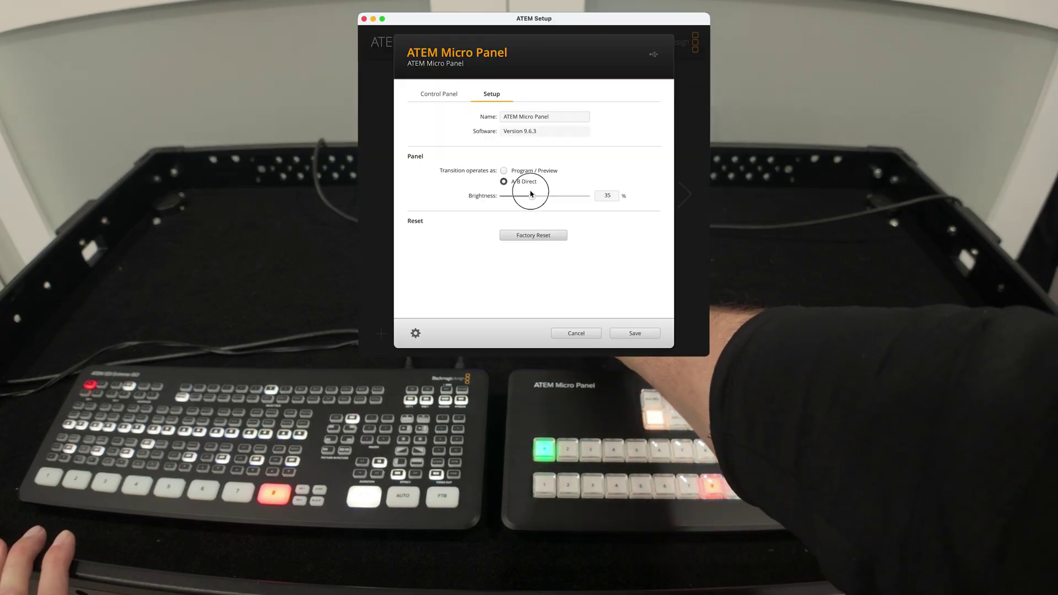
{"action": "left_click_drag", "start_coordinate": [531, 194], "coordinate": [496, 197]}
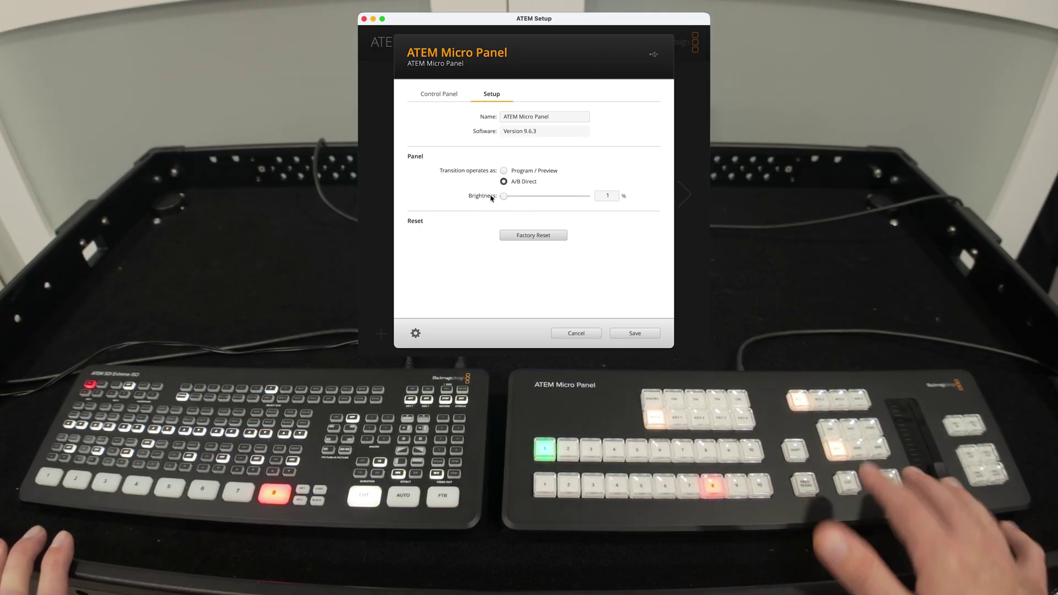
{"action": "left_click_drag", "start_coordinate": [503, 197], "coordinate": [514, 198]}
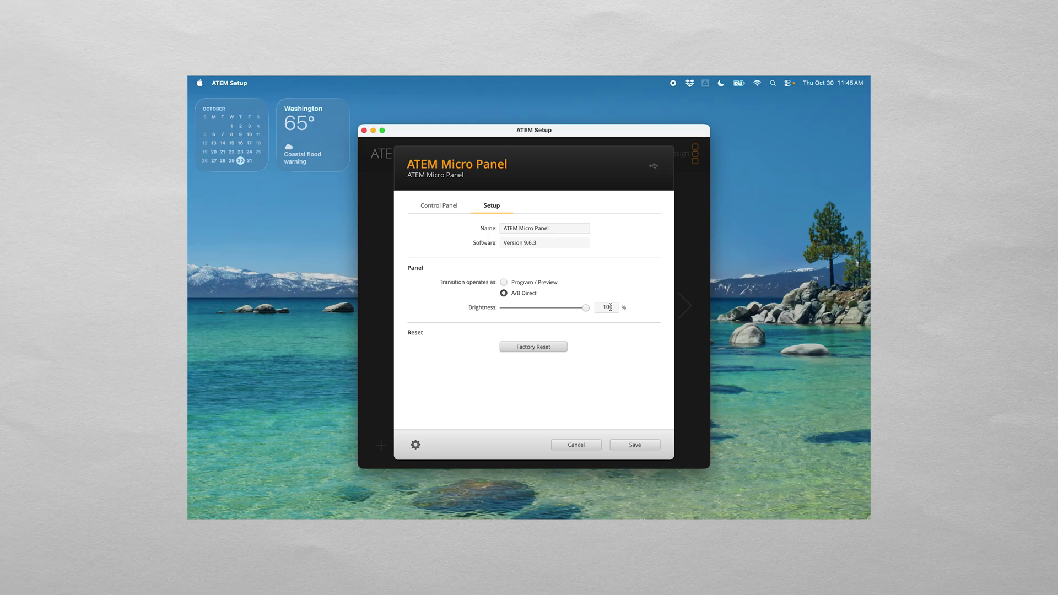
{"action": "left_click", "coordinate": [635, 445]}
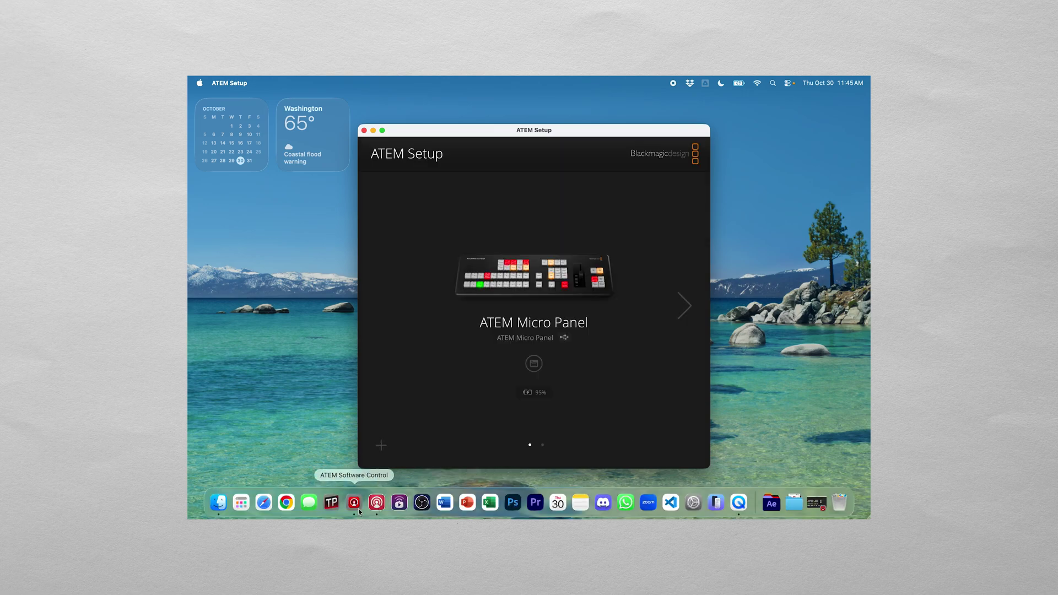
Launch ATEM Software Control for the ATEM SDI Extreme ISO and bring up its Macros menu.
{"action": "left_click", "coordinate": [354, 503]}
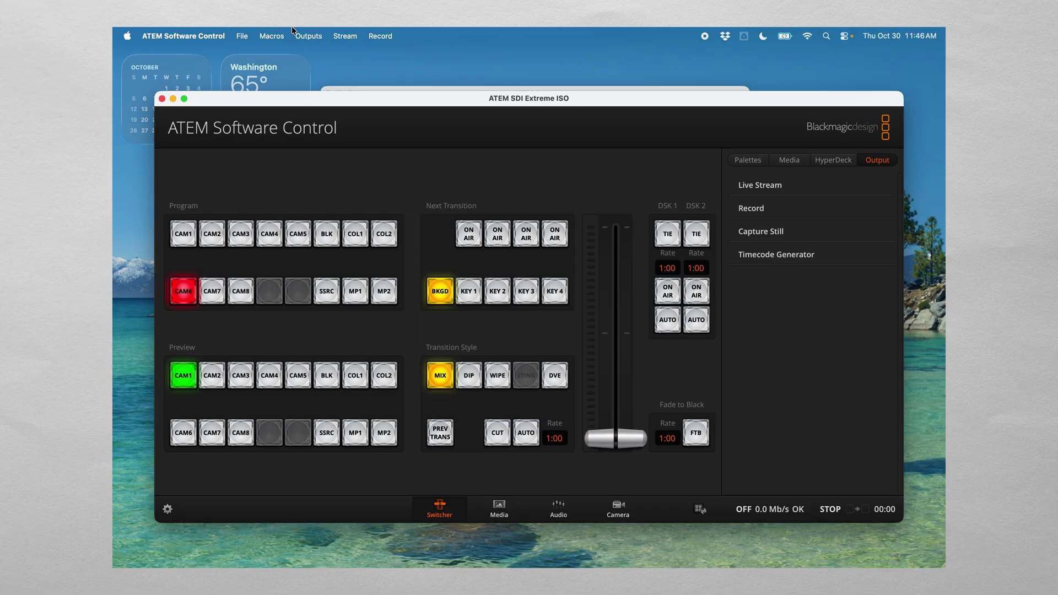
{"action": "left_click", "coordinate": [276, 35]}
Delete the SS 1 and SS2 macros, then create a macro named test and start recording.
{"action": "left_click", "coordinate": [281, 51]}
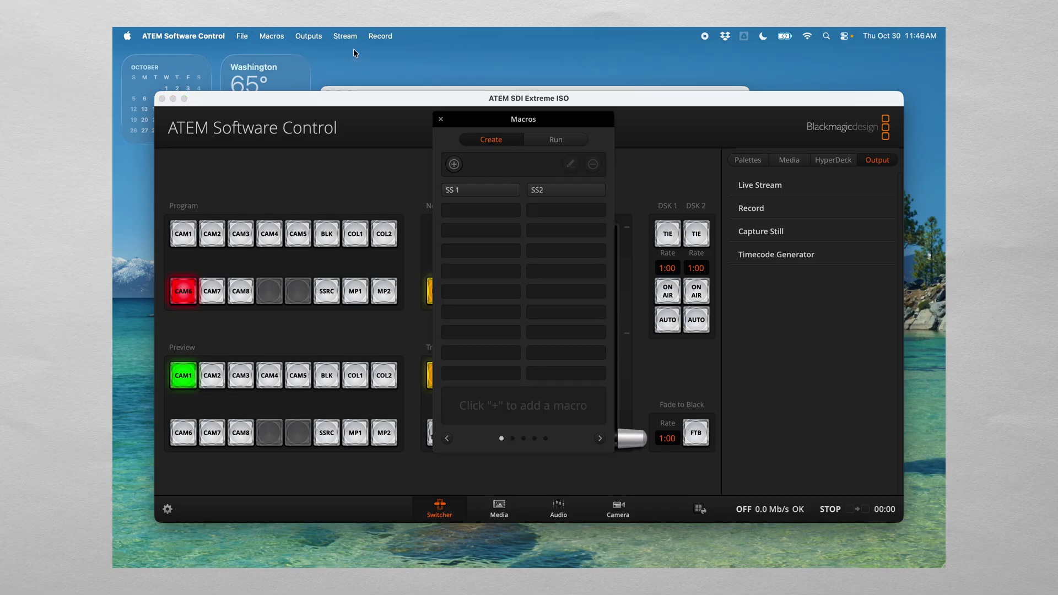
{"action": "left_click", "coordinate": [593, 165]}
{"action": "left_click", "coordinate": [606, 280]}
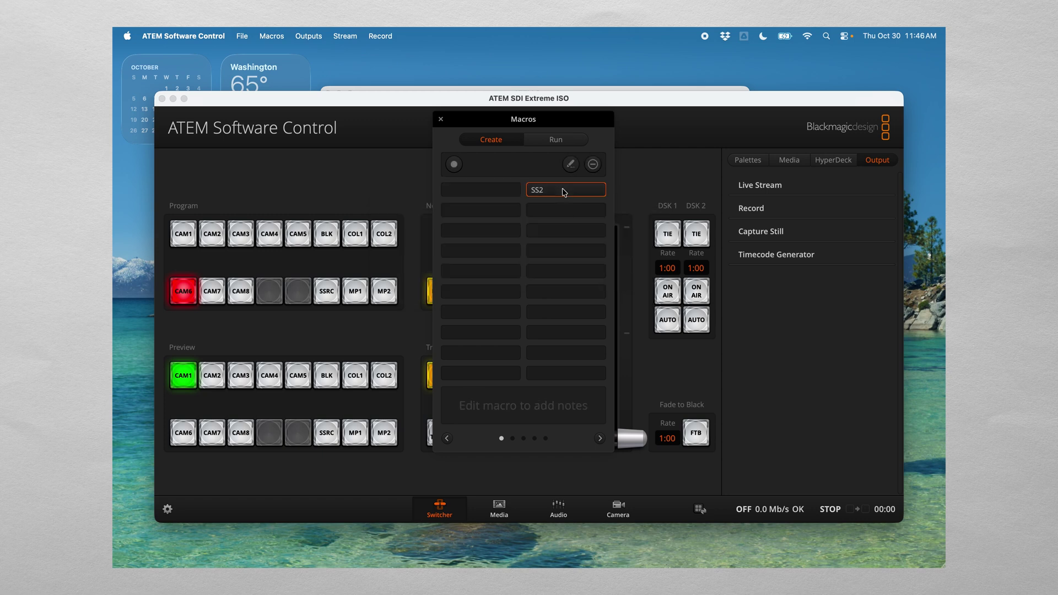
{"action": "left_click", "coordinate": [593, 164]}
{"action": "left_click", "coordinate": [613, 279]}
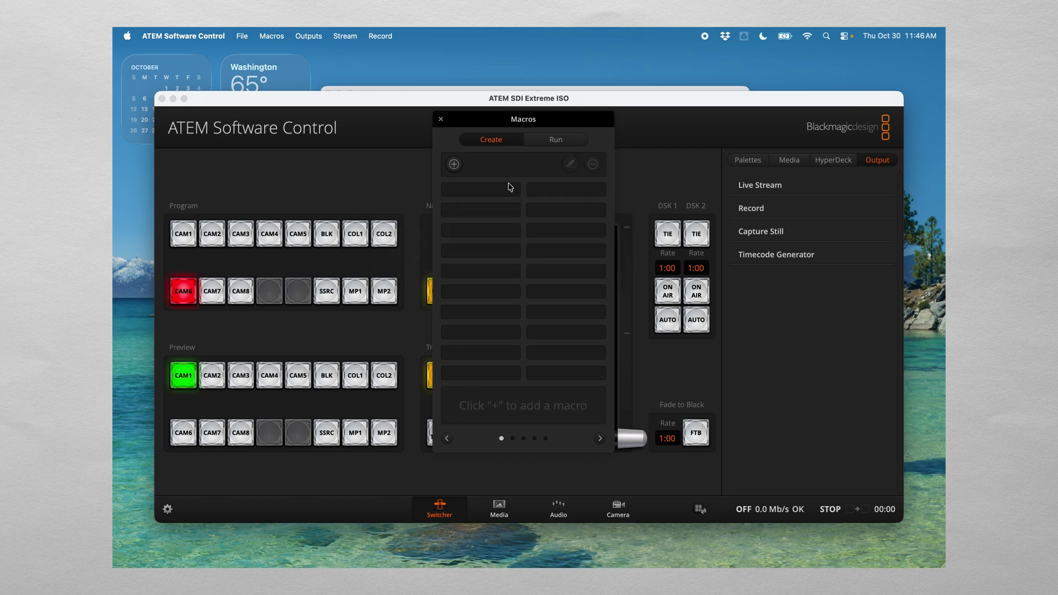
{"action": "left_click", "coordinate": [454, 164]}
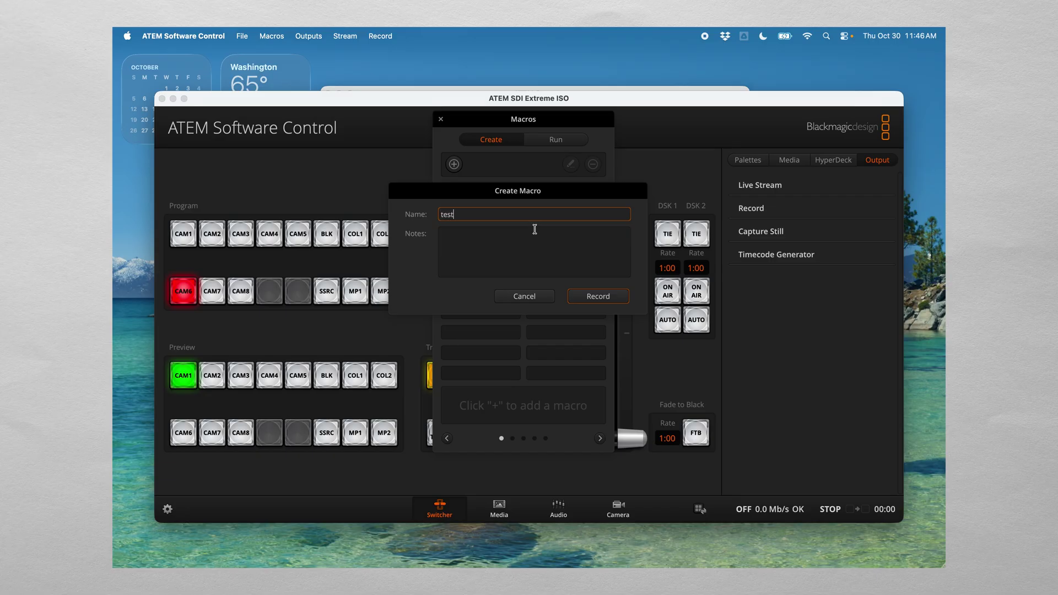
{"action": "left_click", "coordinate": [599, 296]}
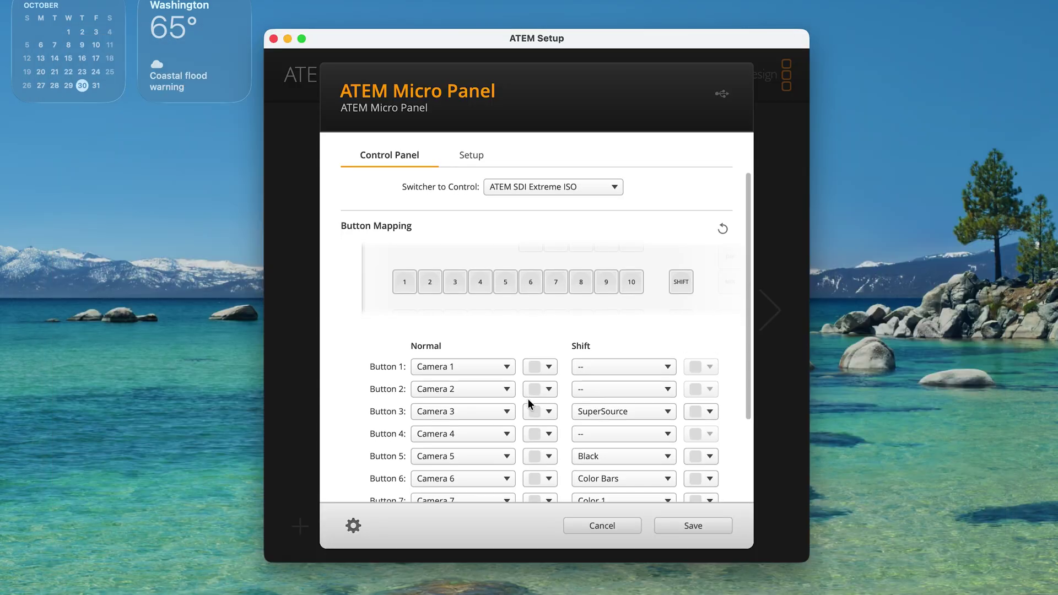
Scroll the Button Mapping list to Button 10 and show its SuperSource Normal source choices.
{"action": "scroll", "coordinate": [527, 399], "scroll_direction": "down", "scroll_amount": 4}
{"action": "left_click", "coordinate": [495, 462]}
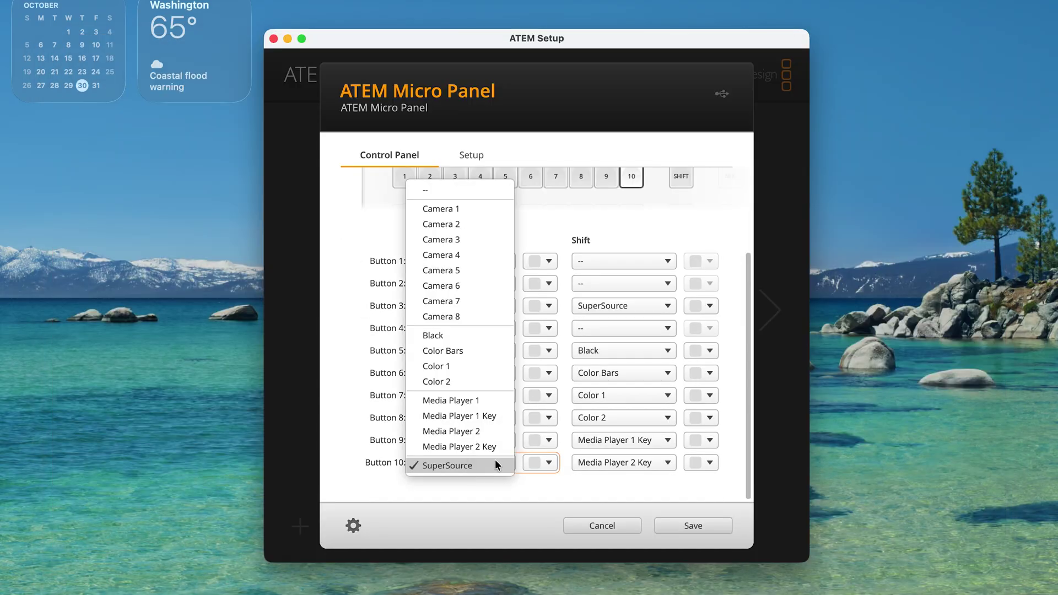